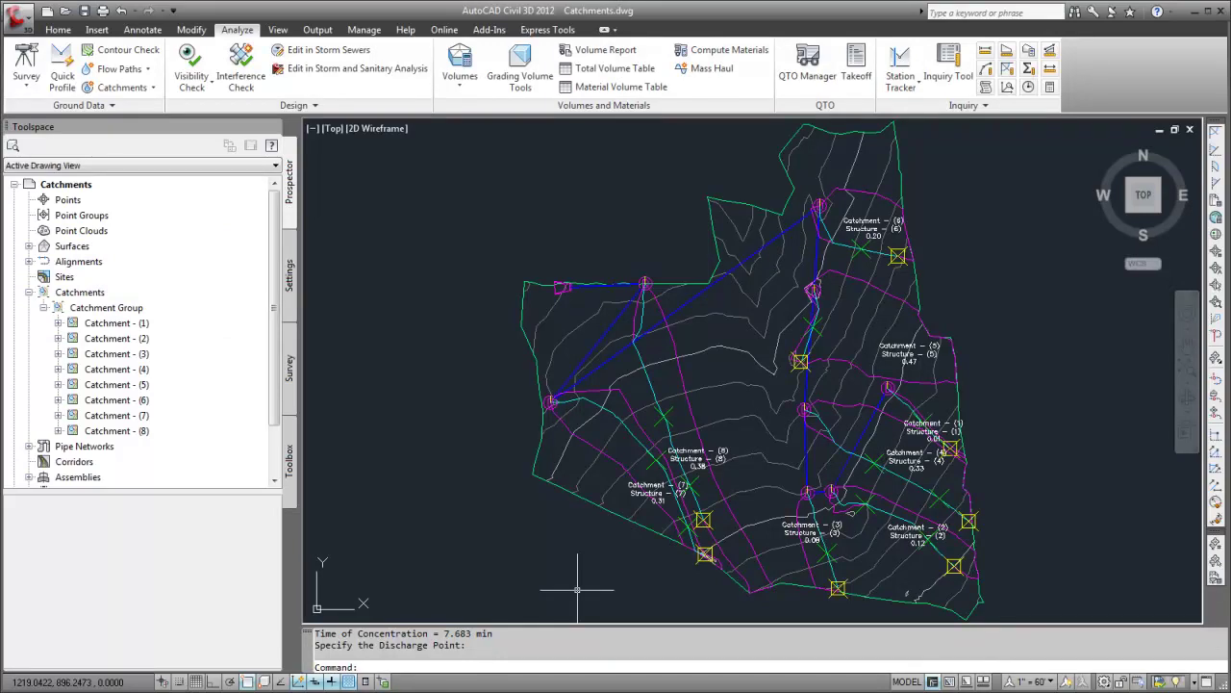
End the catchment discharge-point prompt, leaving the eight labelled catchments
key(Return)
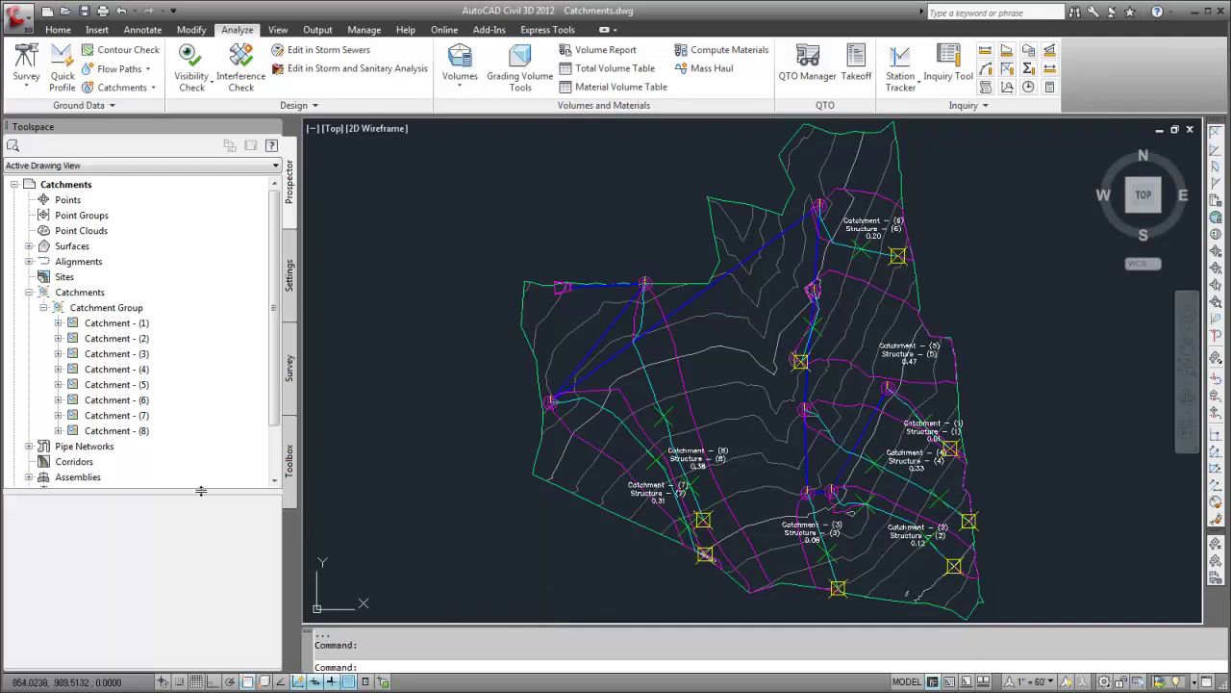
Open the Storm Sewers Migration Part Matching Defaults from the Pipe Network feature settings
click(31, 444)
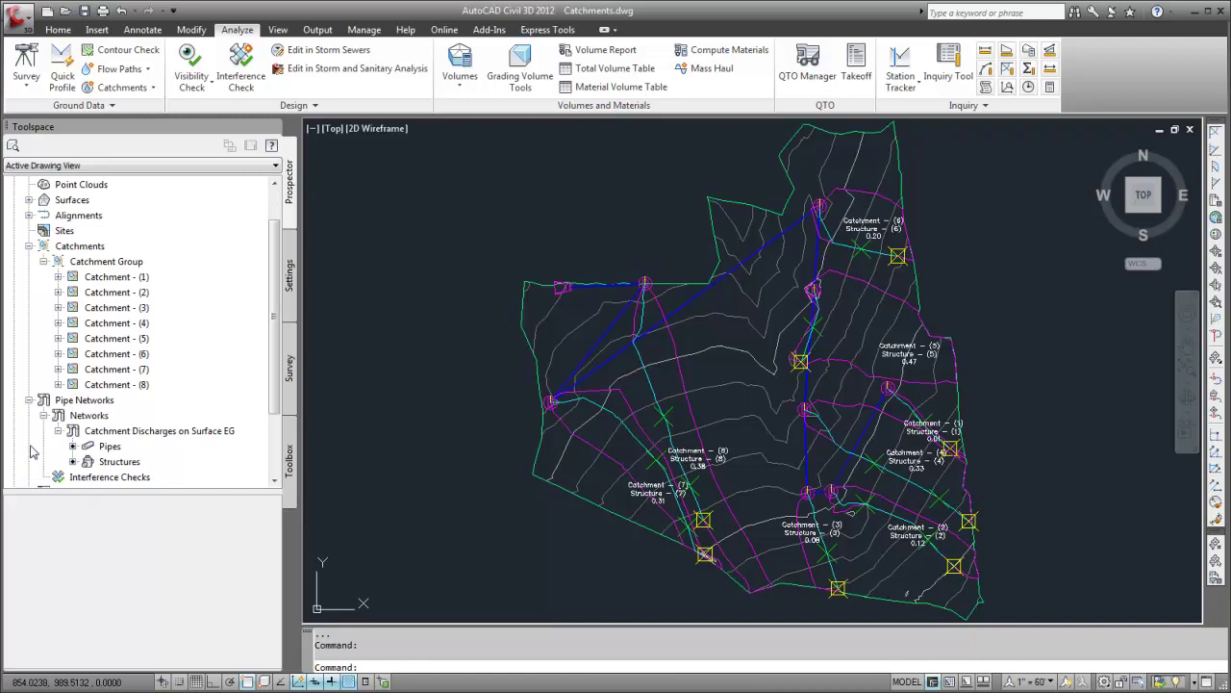
click(120, 463)
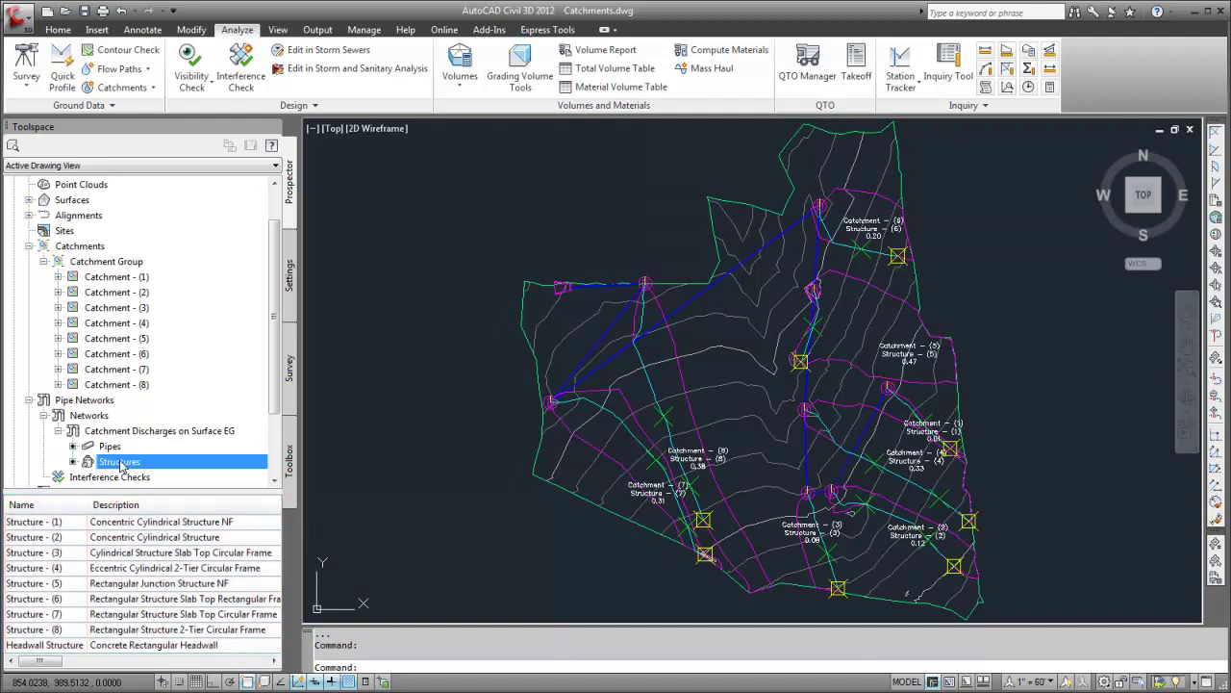
click(290, 317)
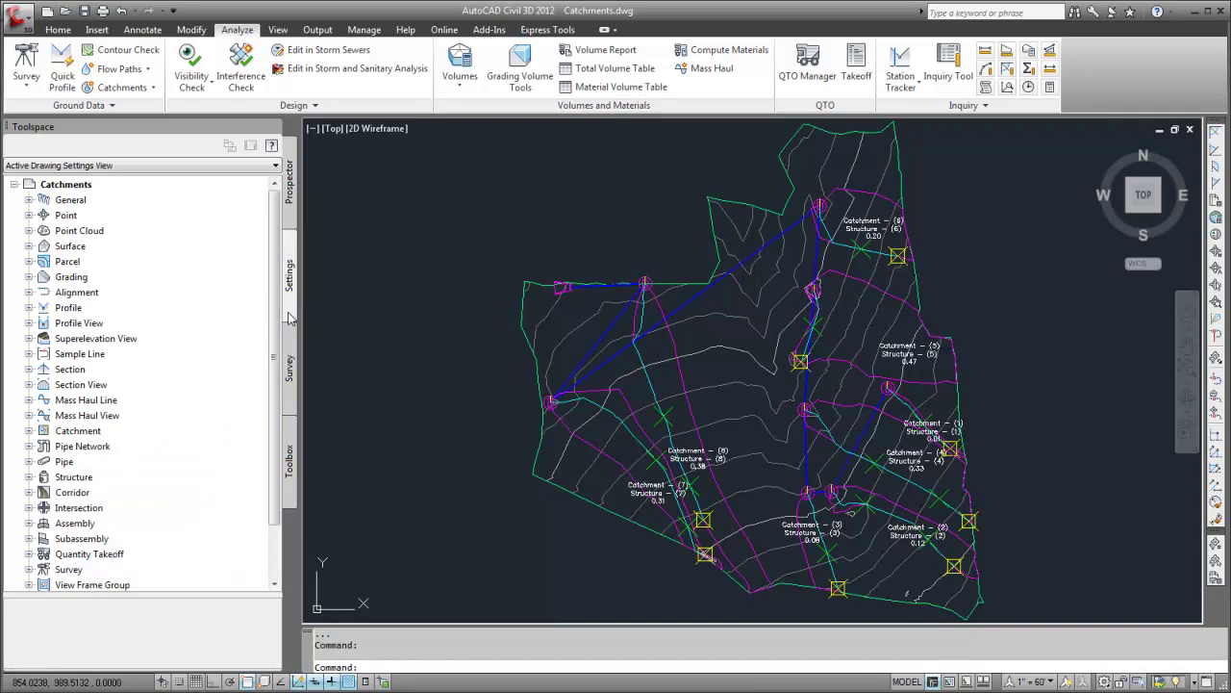
right_click(106, 449)
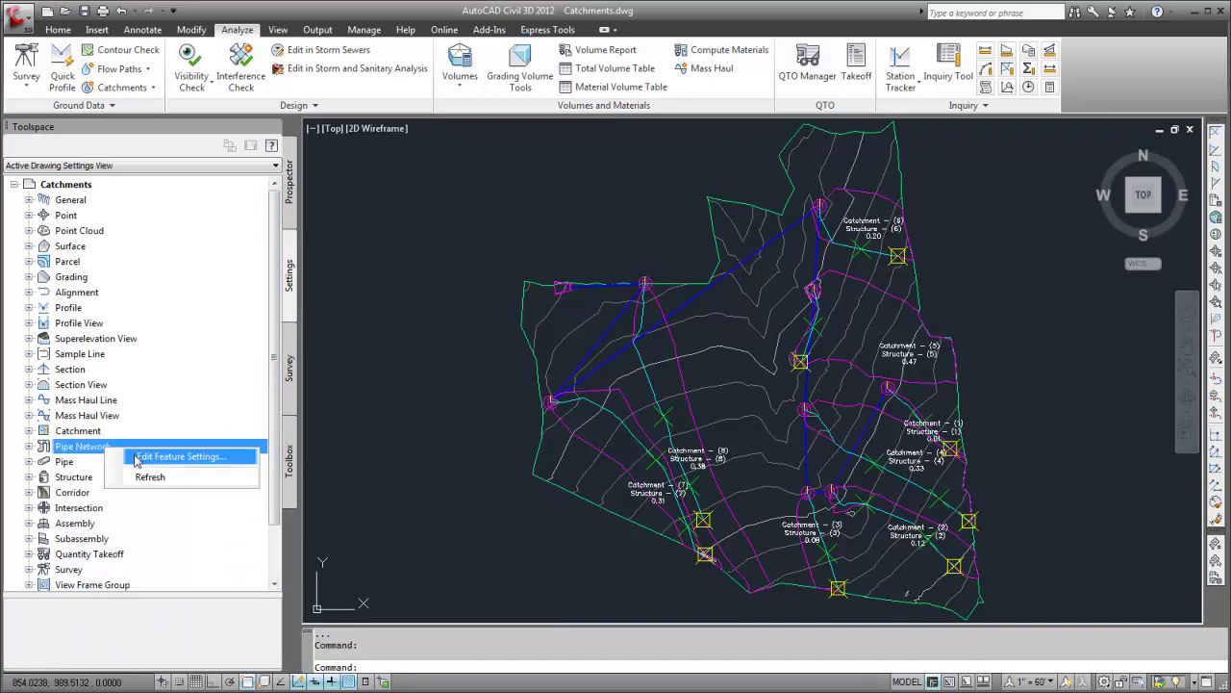
click(135, 458)
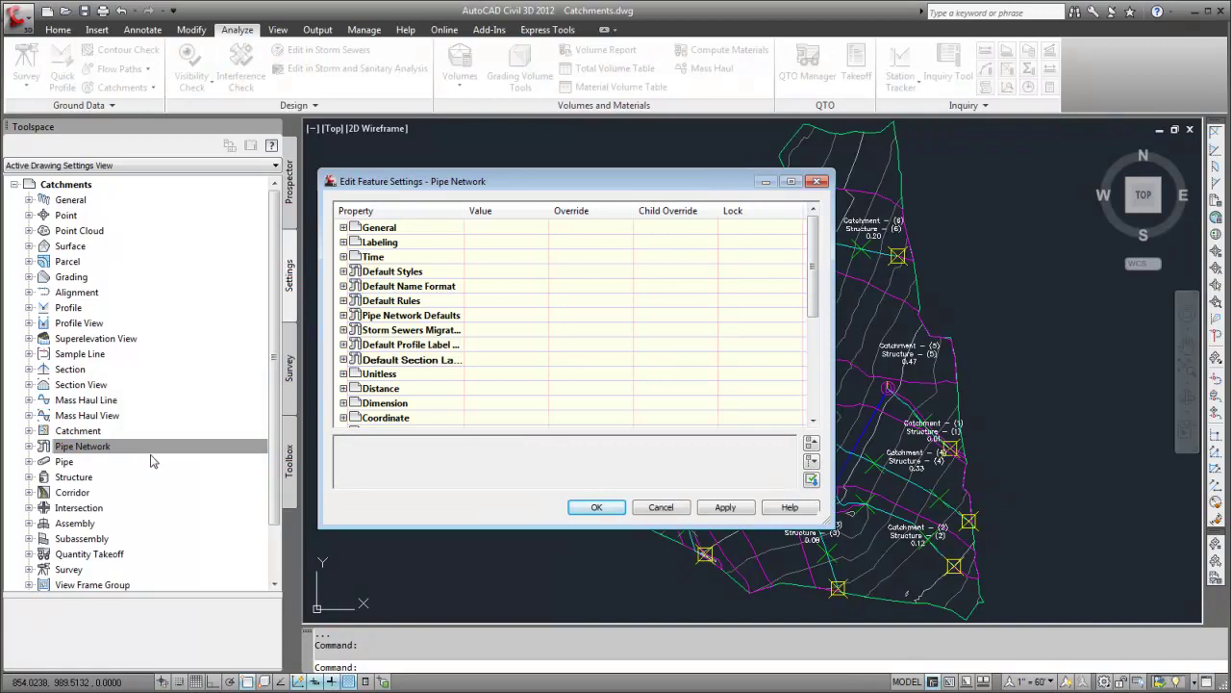
click(343, 330)
click(510, 345)
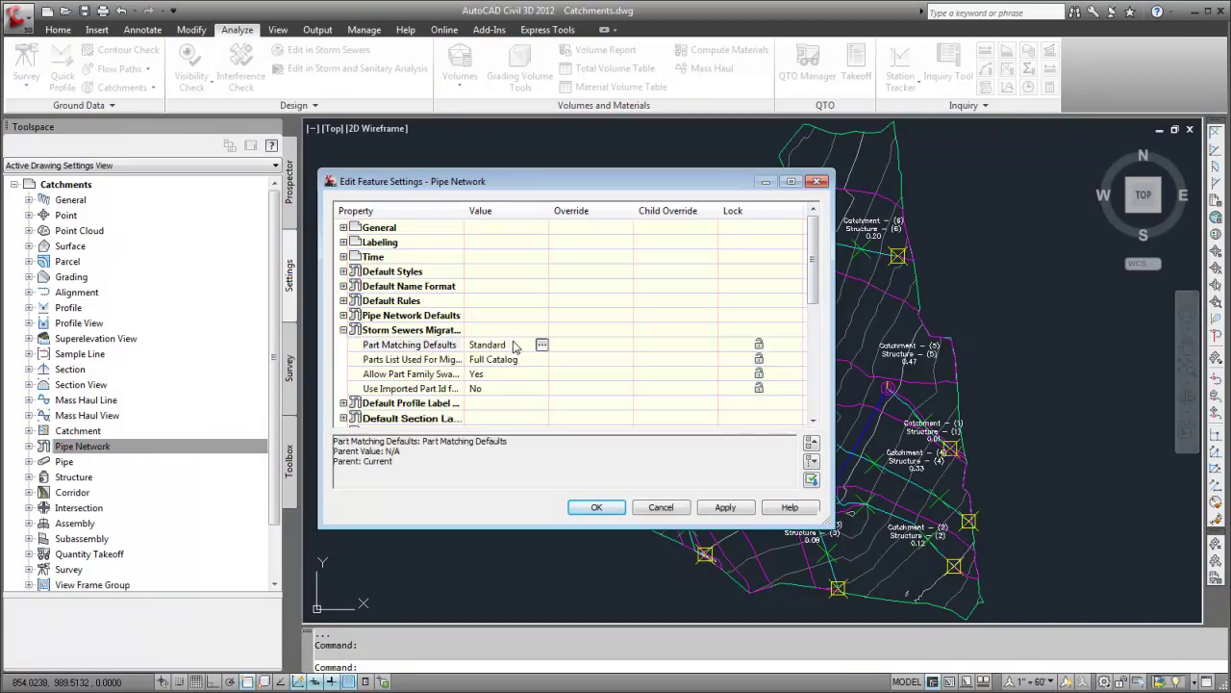
click(542, 344)
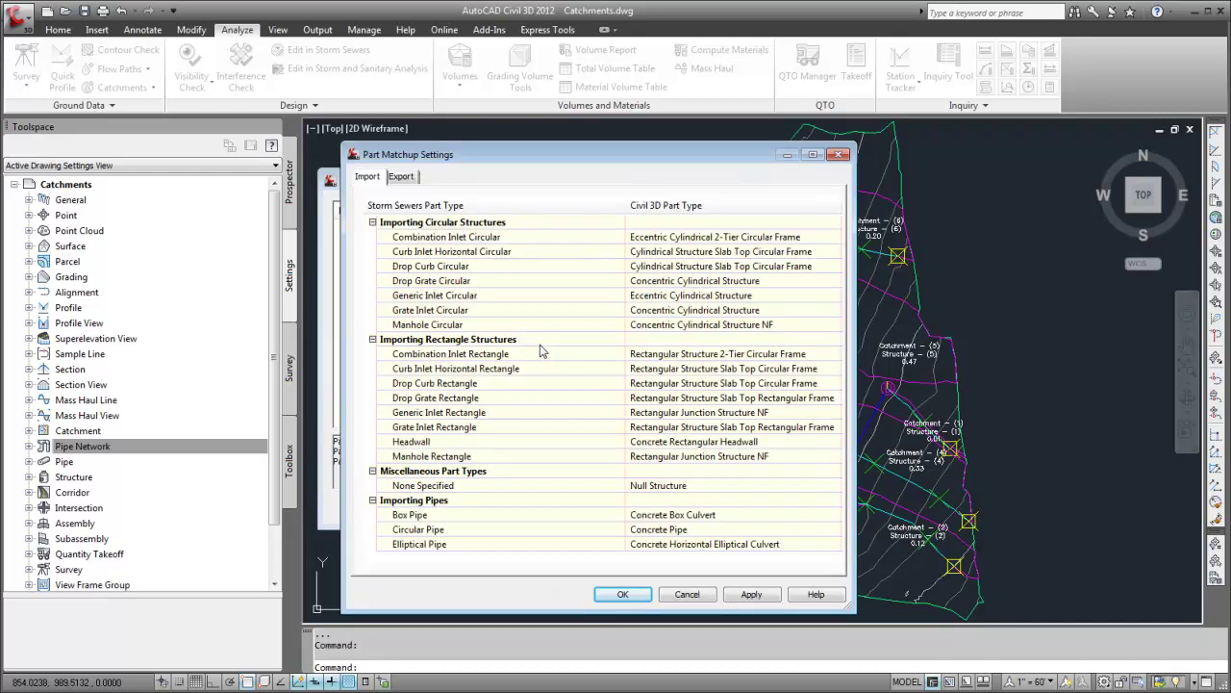
Review the Export part mappings, then cancel Part Matchup Settings and the Pipe Network feature settings unchanged
click(413, 179)
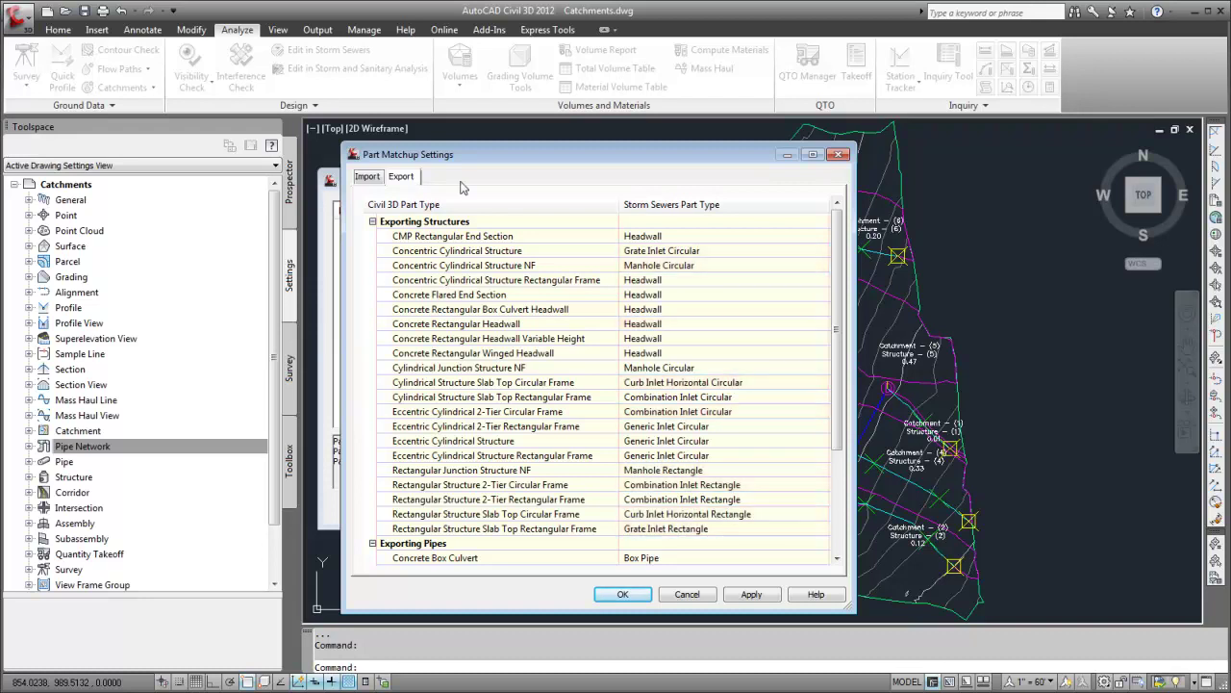
click(700, 595)
click(661, 507)
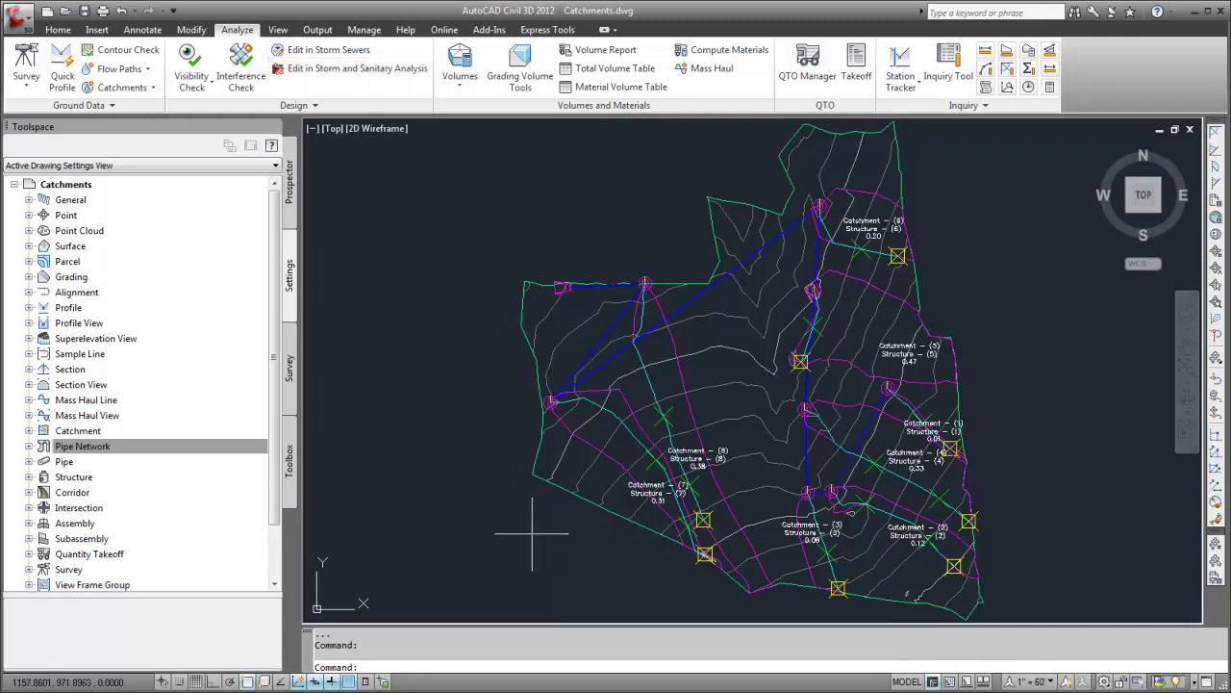
Start Edit in Storm and Sanitary Analysis to export the Catchment Discharges on Surface EG network
click(332, 74)
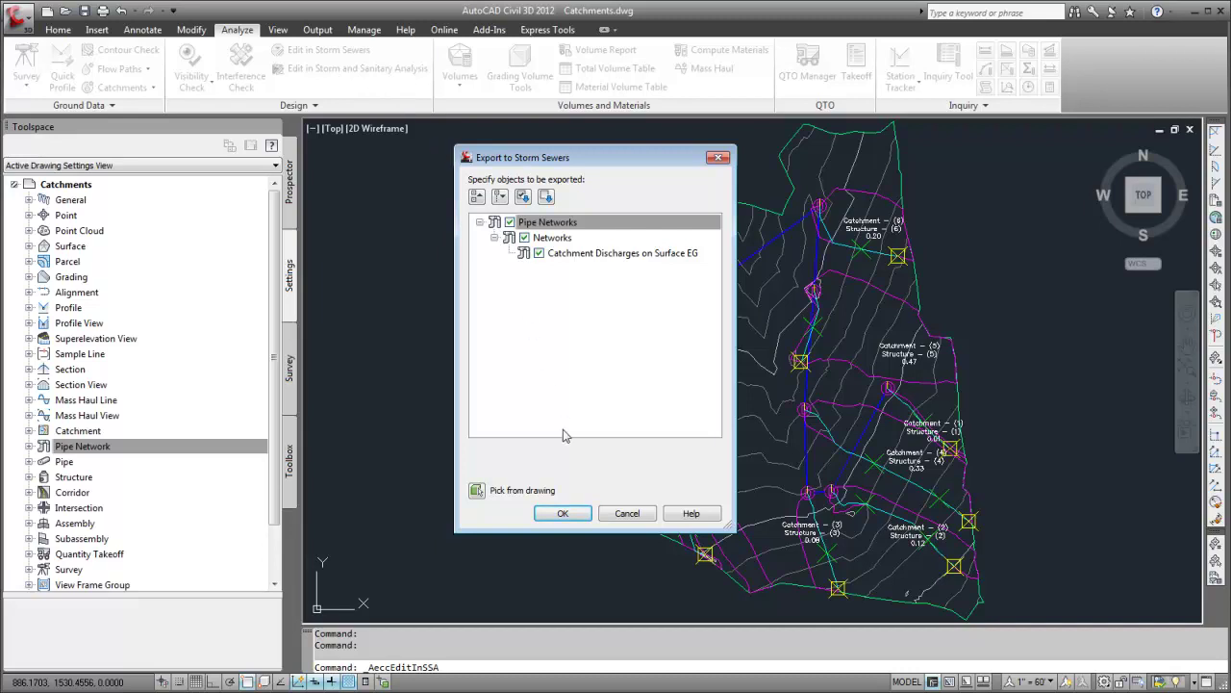
Export the network into a new Storm and Sanitary Analysis project without saving the log, and show its plan view
click(562, 513)
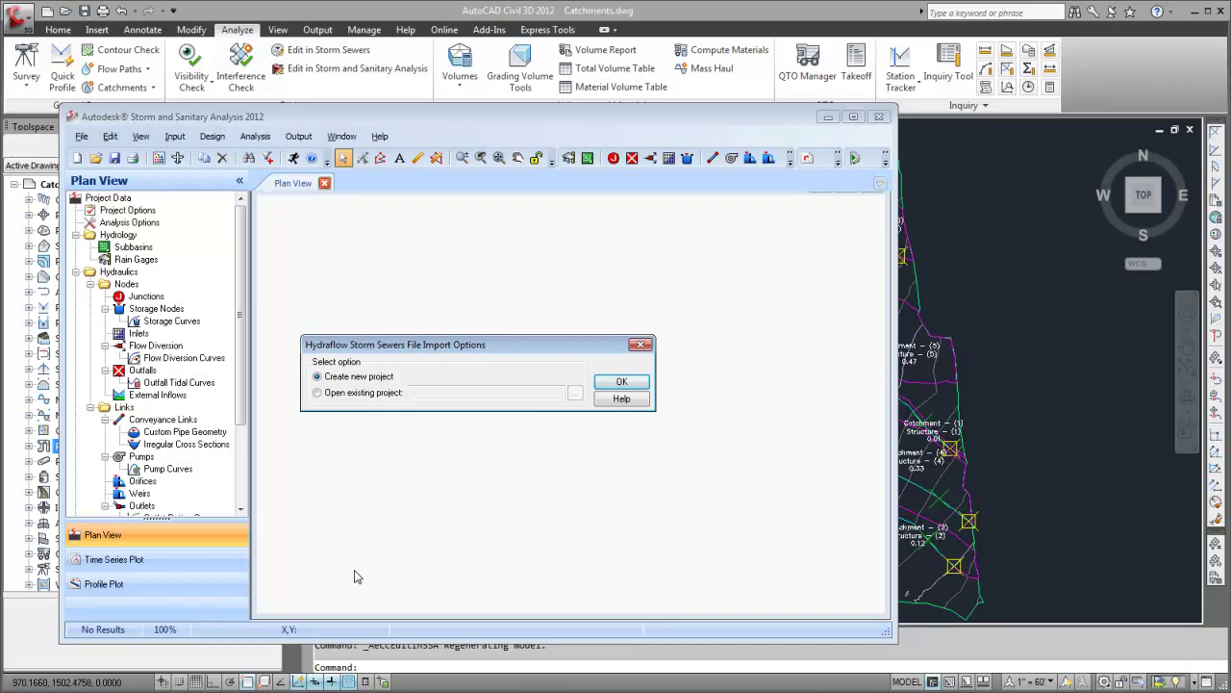
click(354, 379)
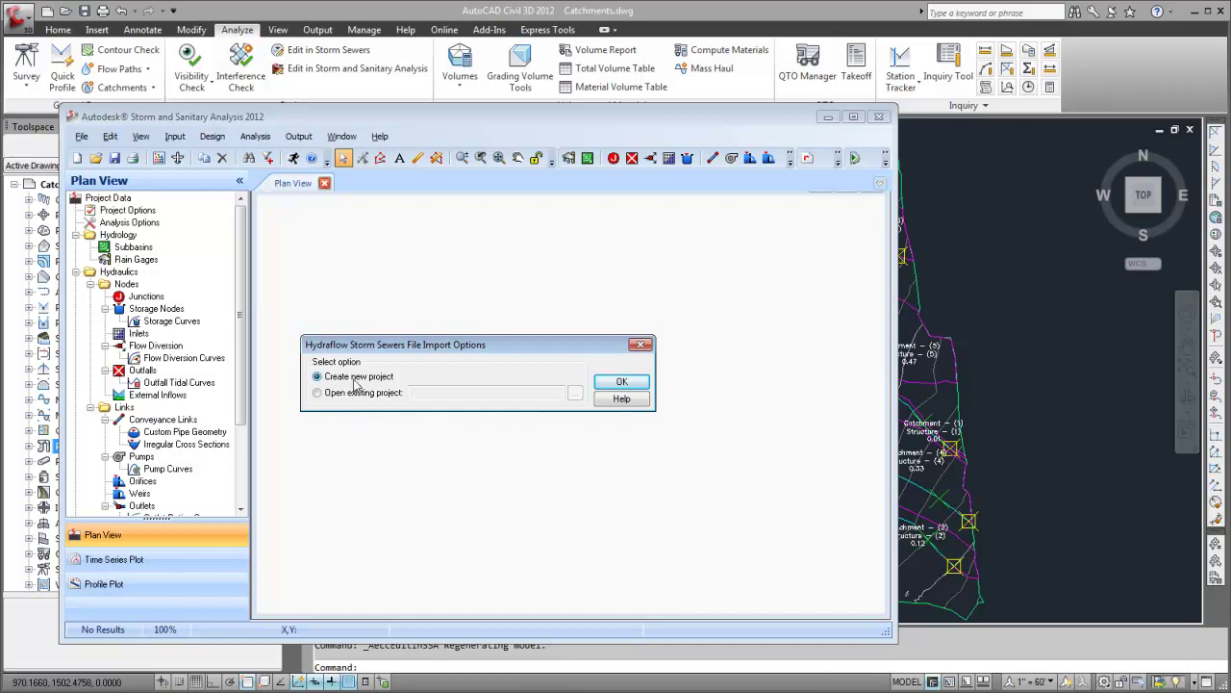
click(637, 382)
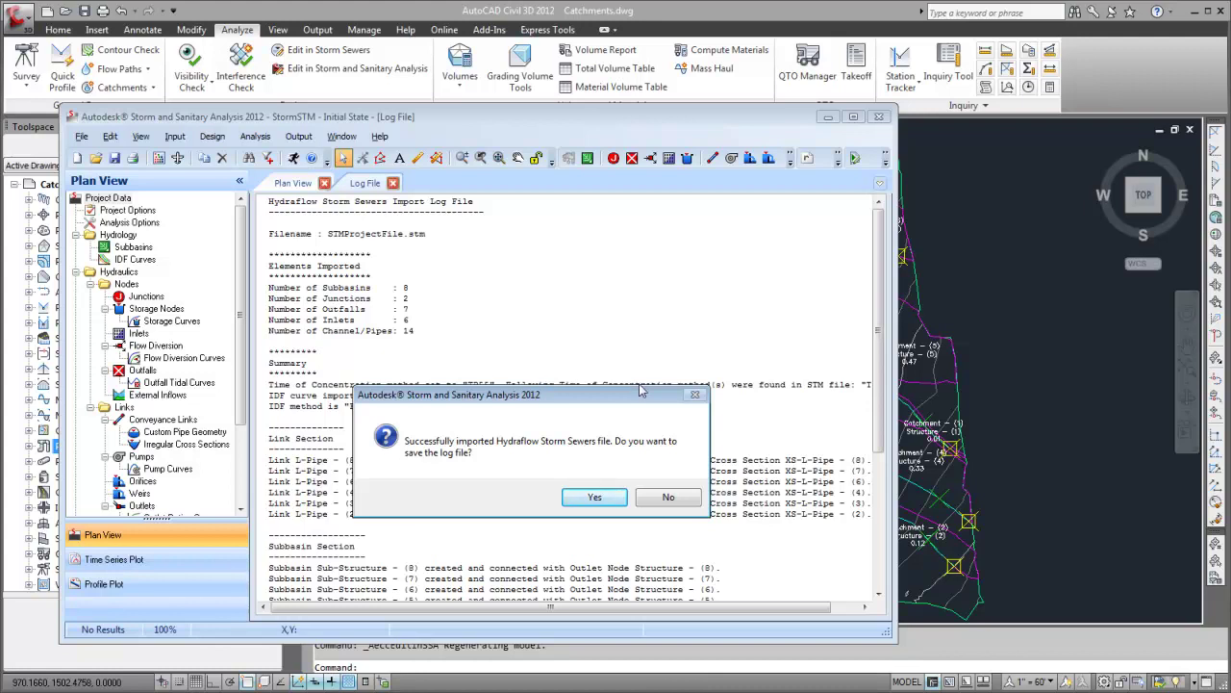
click(655, 496)
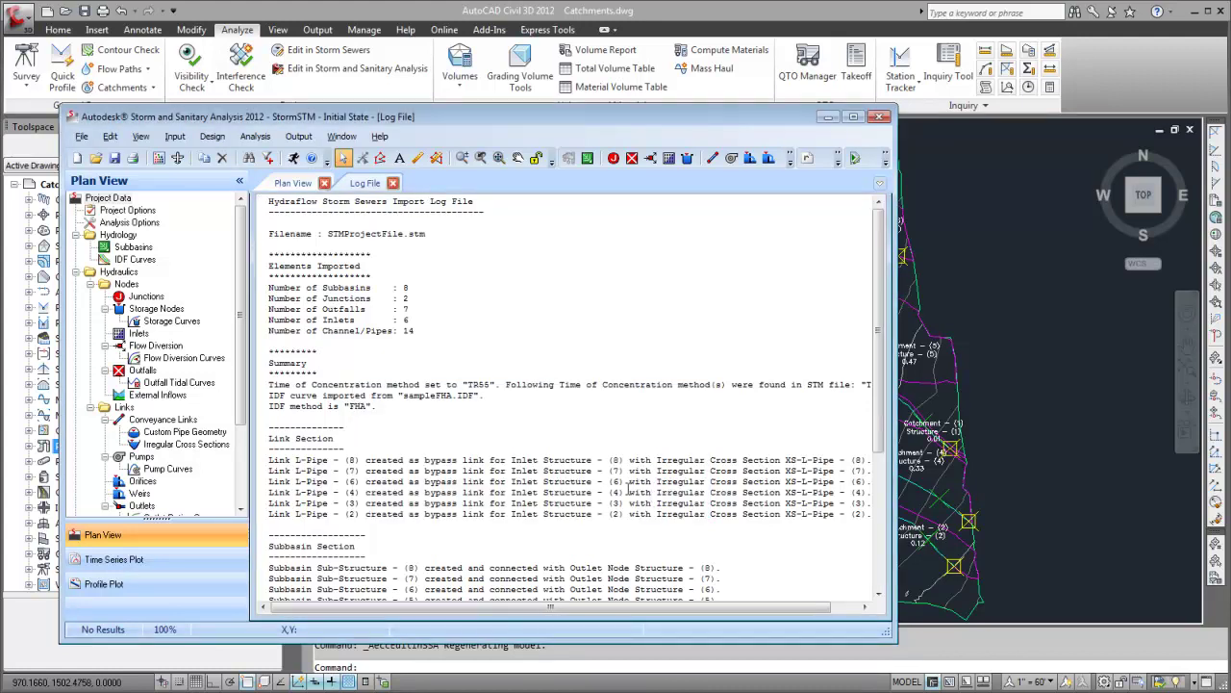
click(294, 183)
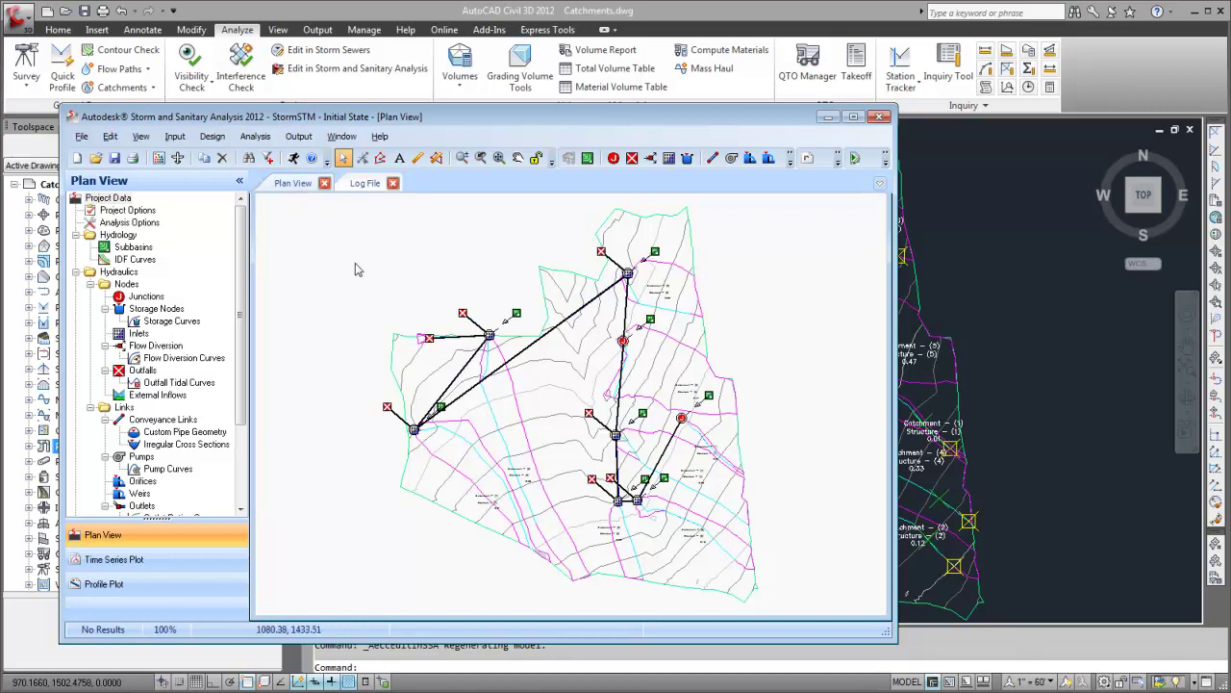
Inspect junction Structure - (1): invert 212.86 ft, rim 223.03 ft
double_click(682, 421)
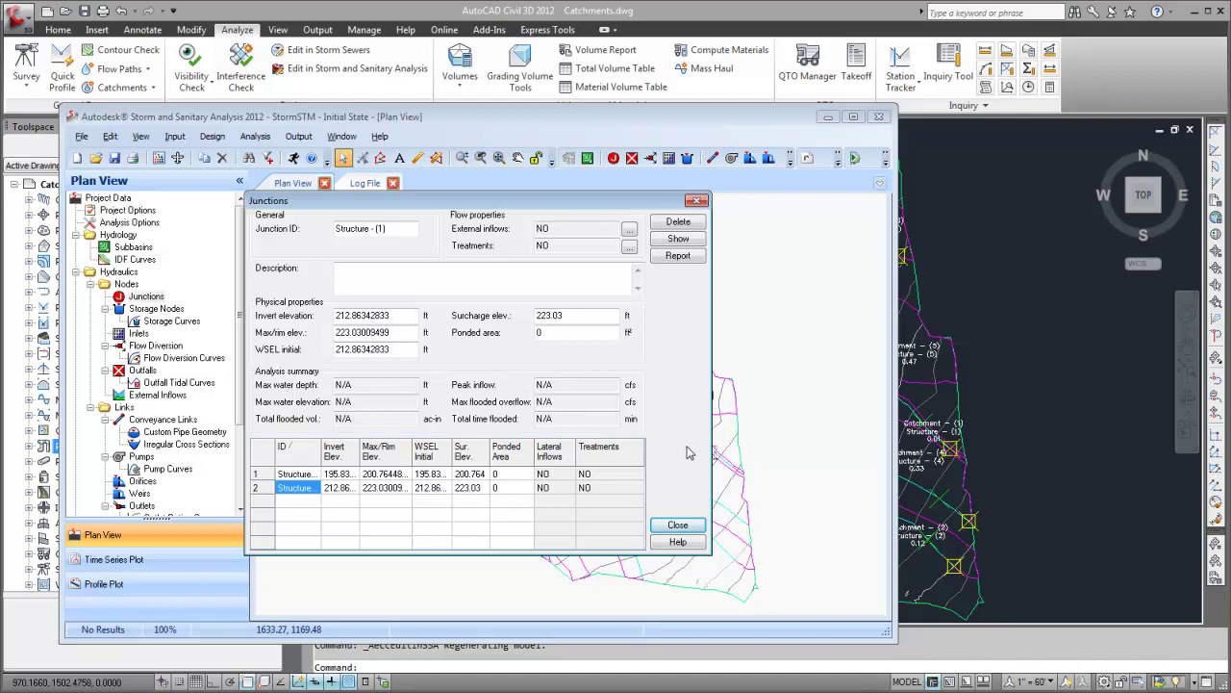
Close the junction editor, then review and close subbasin Sub-Structure - (1)'s areas, 0.50 runoff coefficients and TOC
click(699, 526)
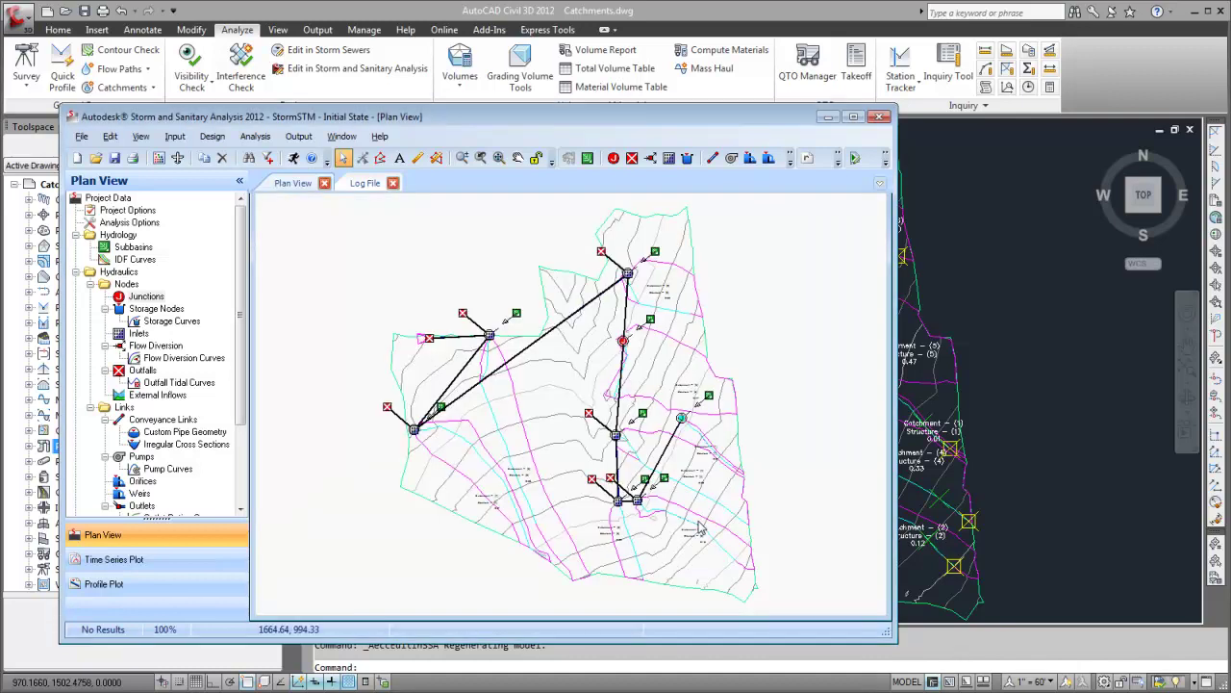
double_click(713, 405)
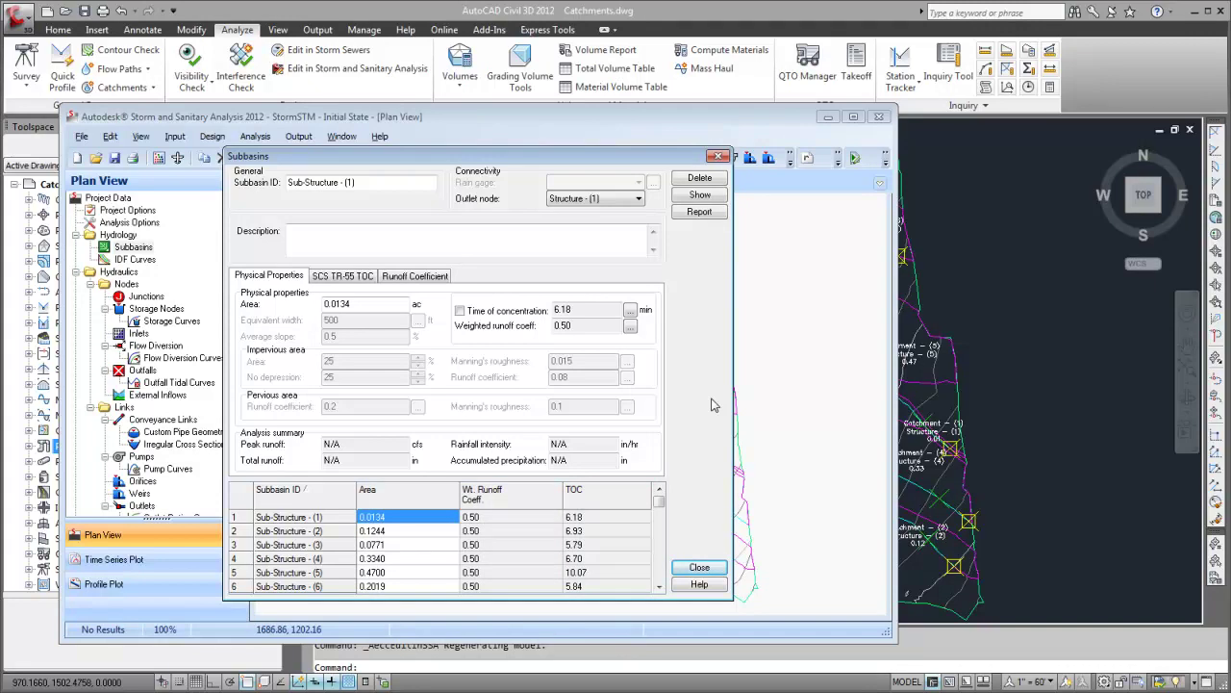
click(712, 568)
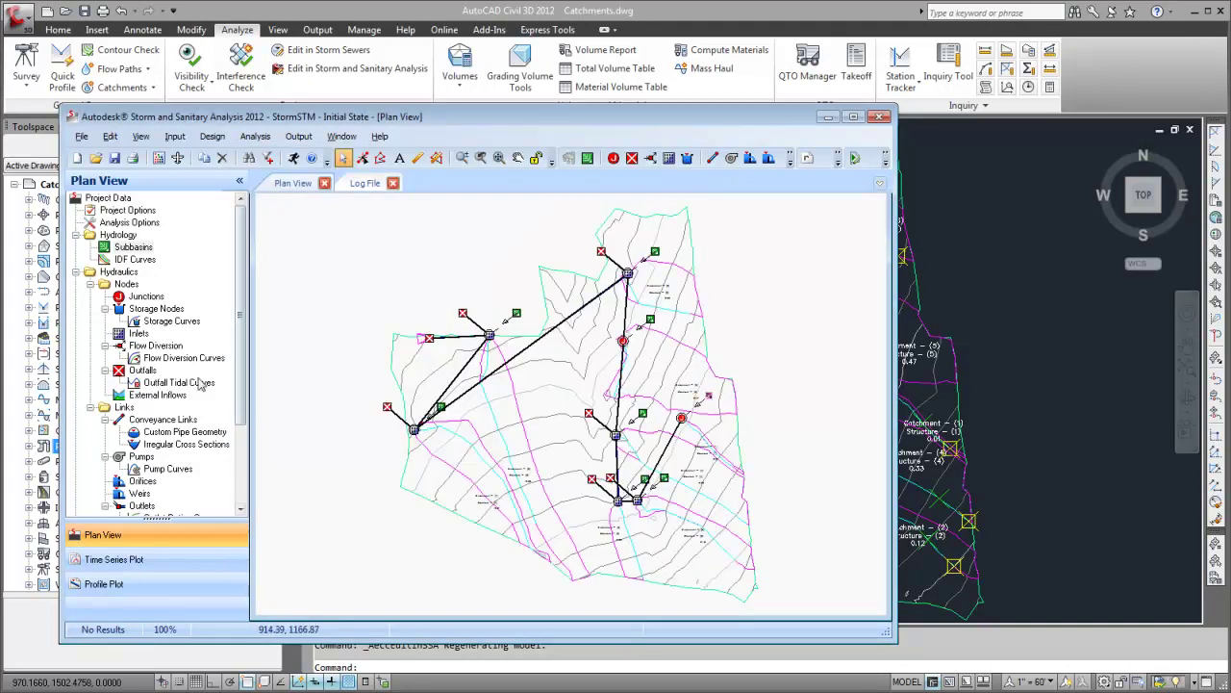
Open the Inlets editor, widen the Inlet ID column, and step through inlets Structure - (7) to Structure - (2)
double_click(139, 334)
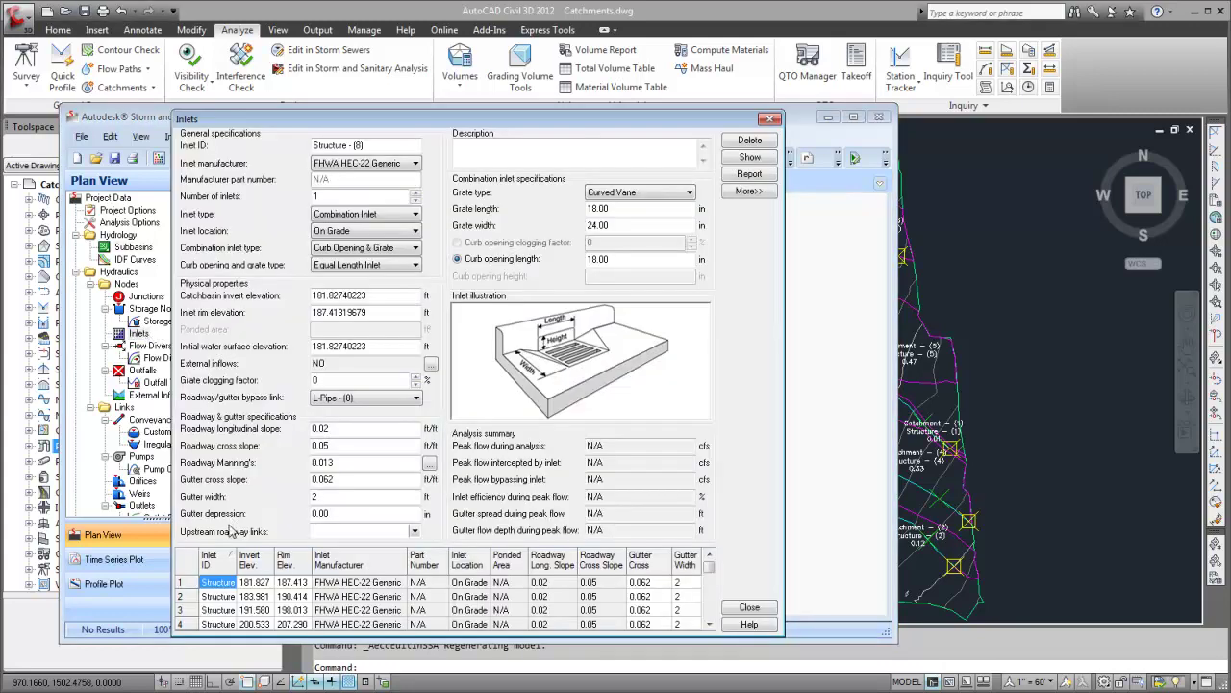
drag(235, 555, 272, 561)
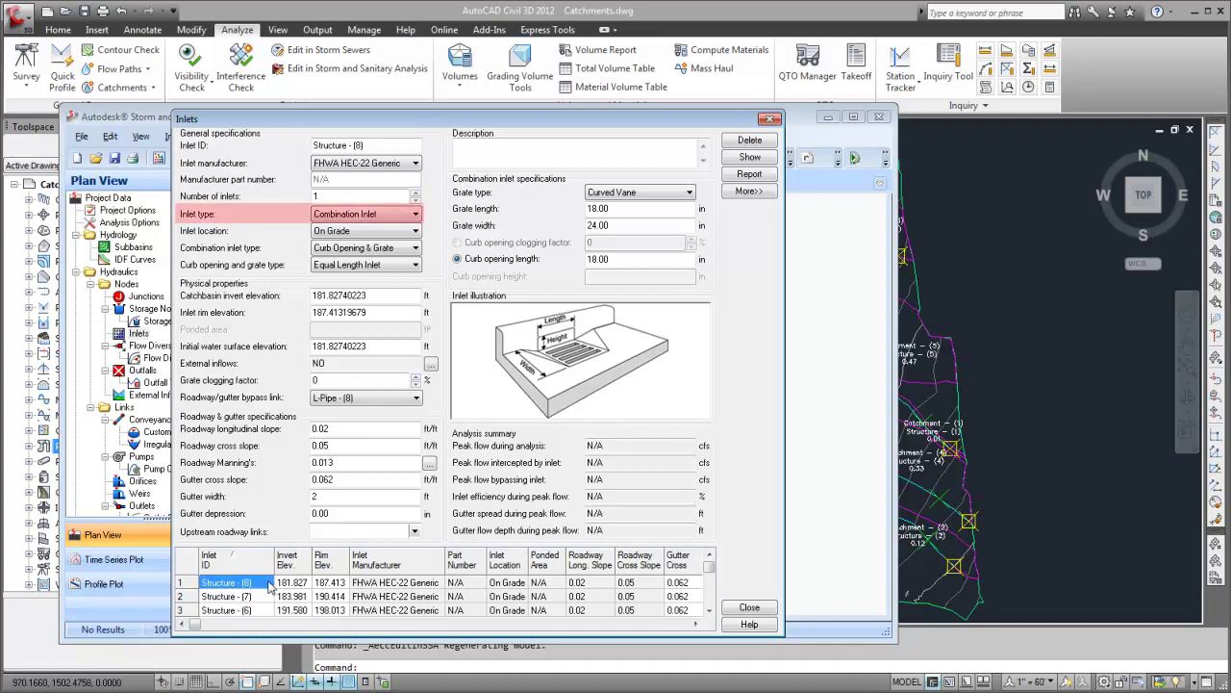
click(265, 598)
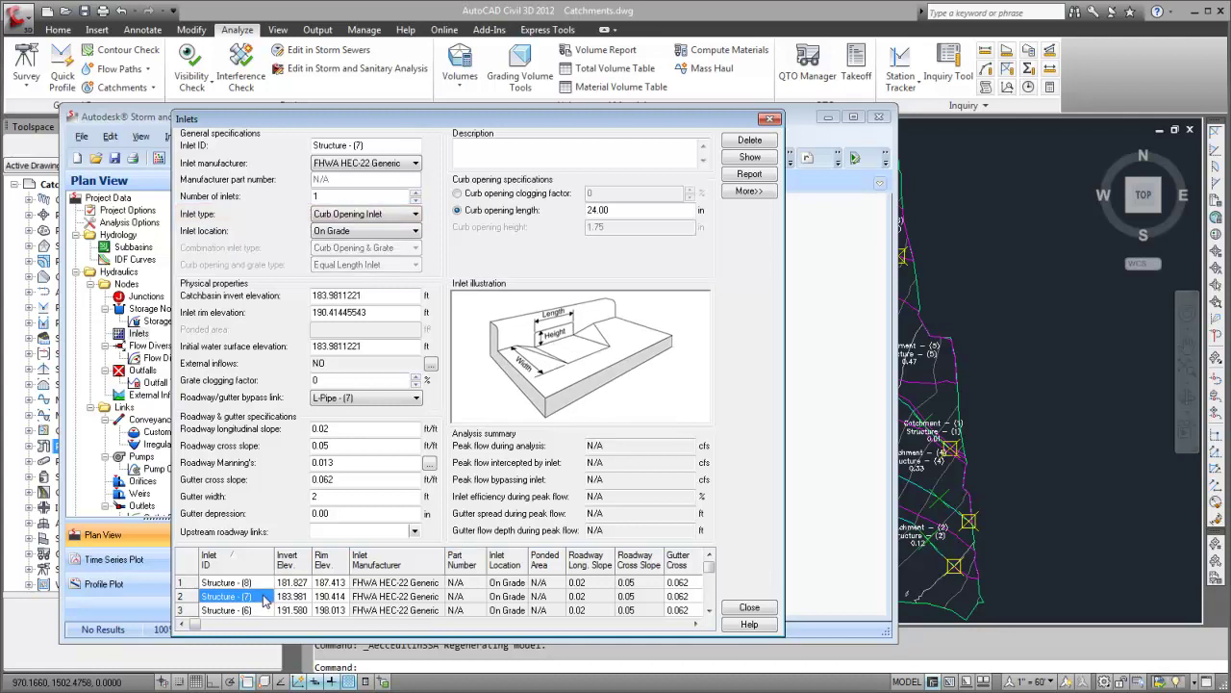
key(Down)
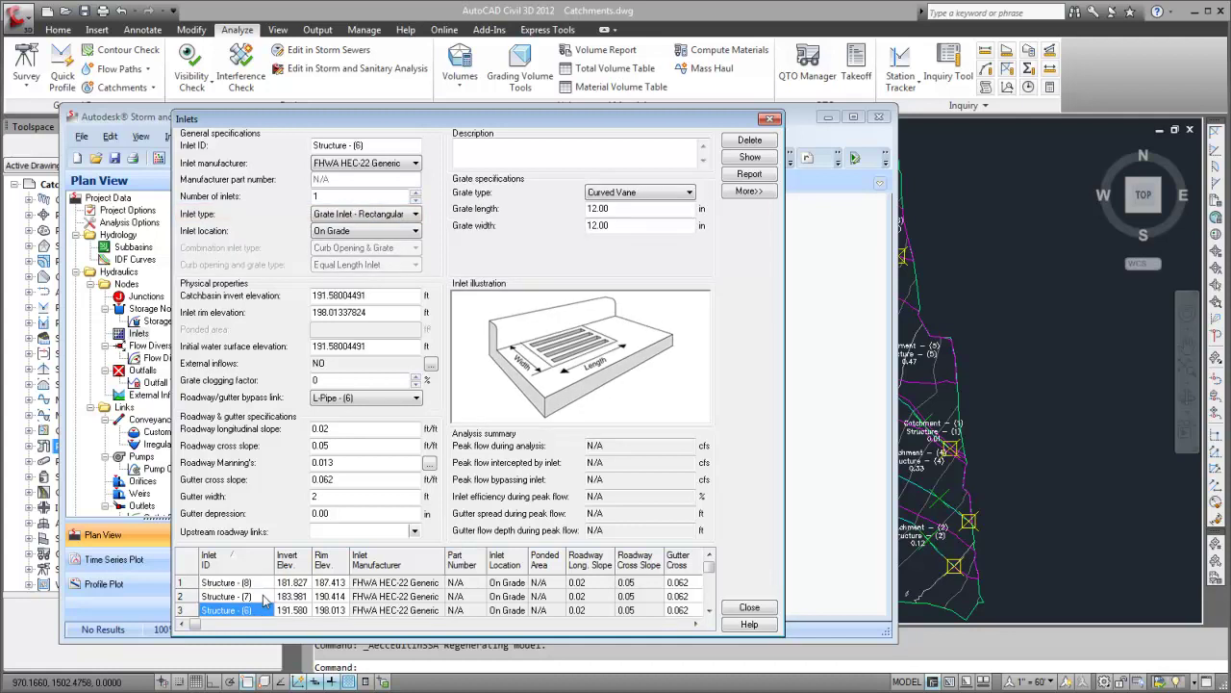
key(Down)
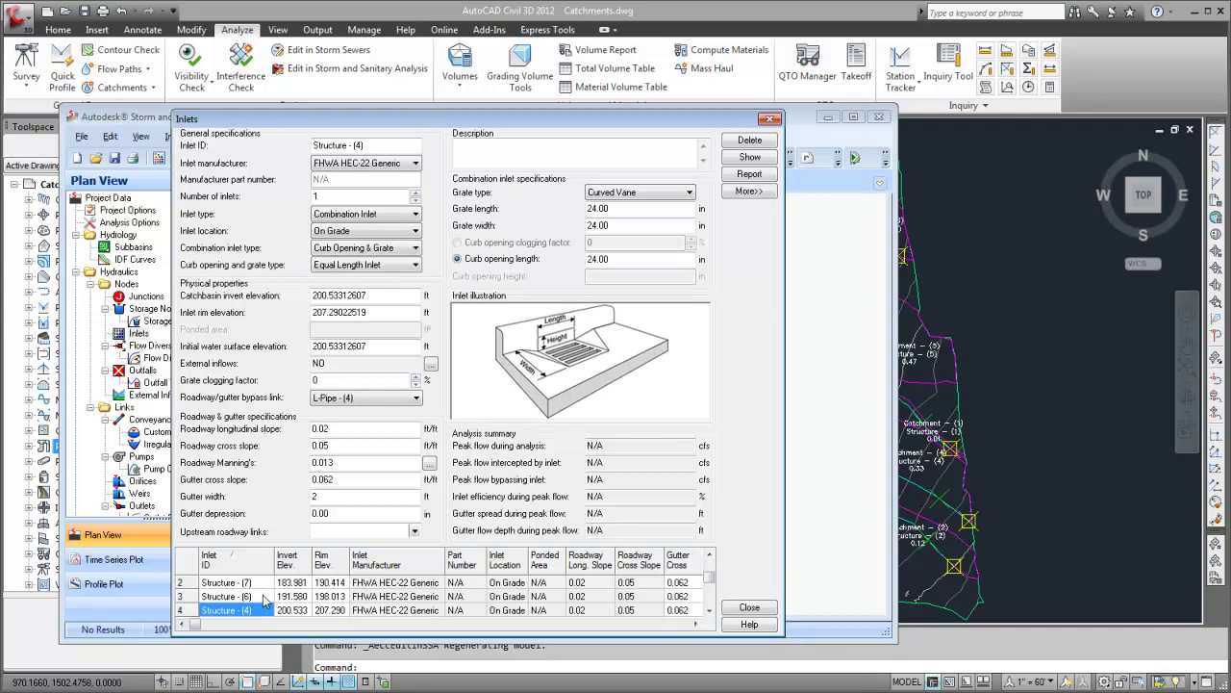
key(Down)
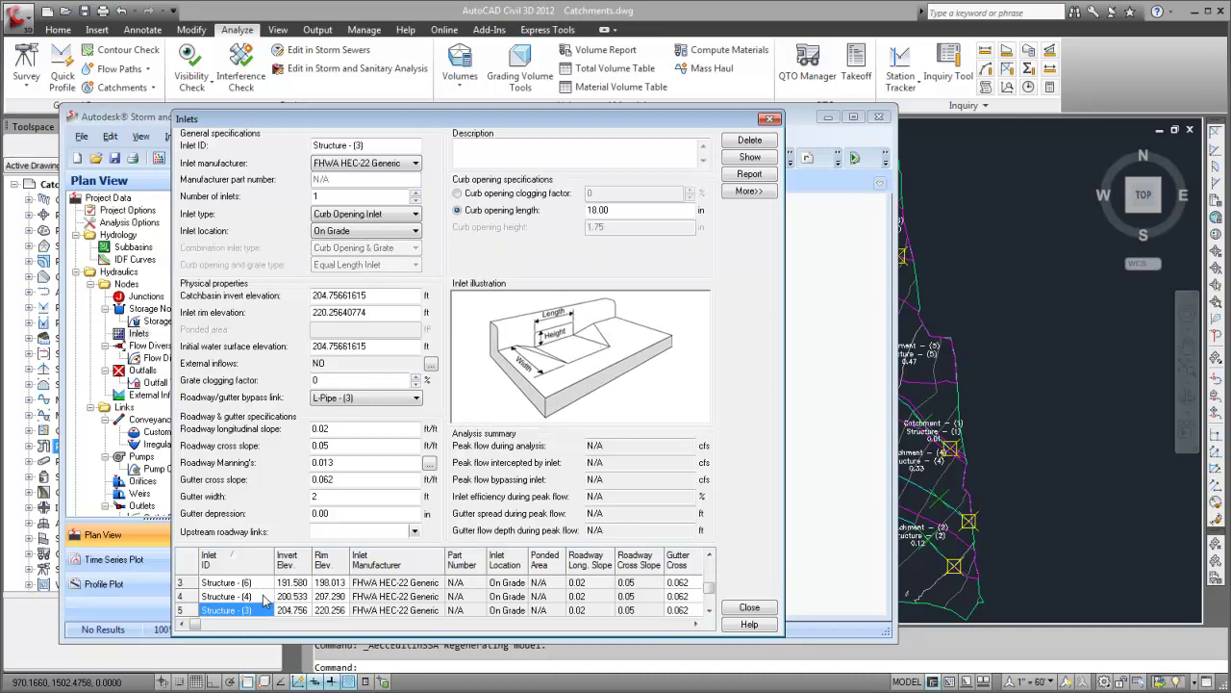
key(Down)
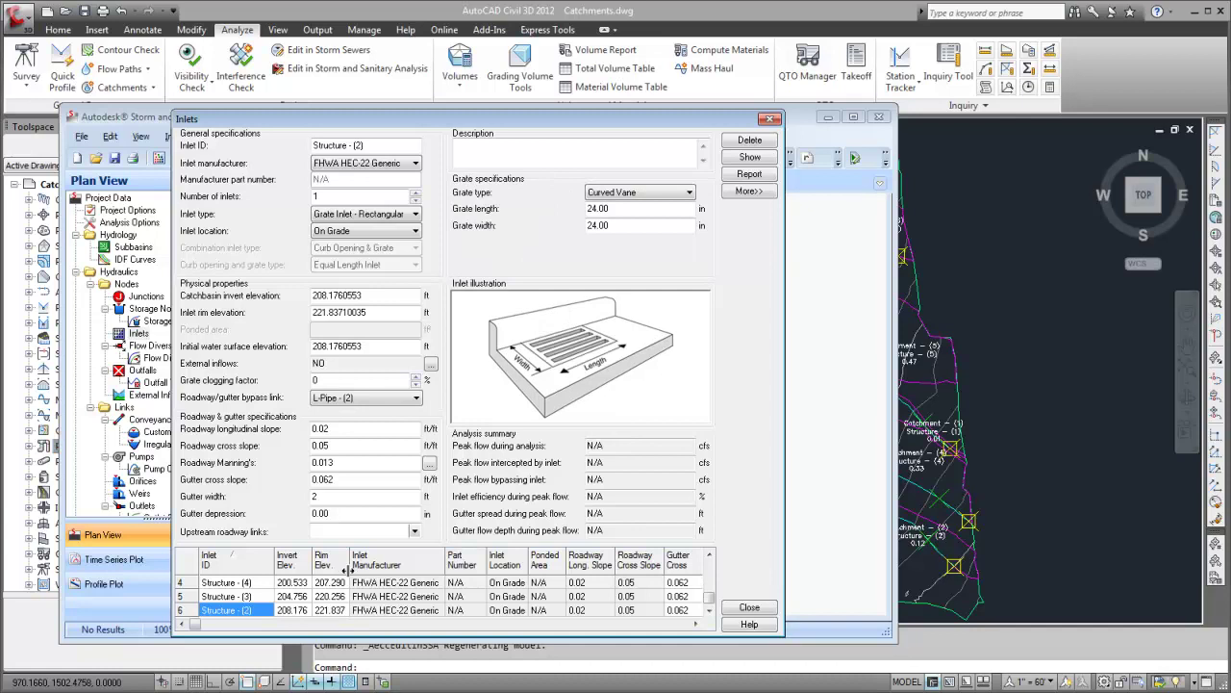
Close the Inlets editor to return to the imported network's plan view
click(747, 607)
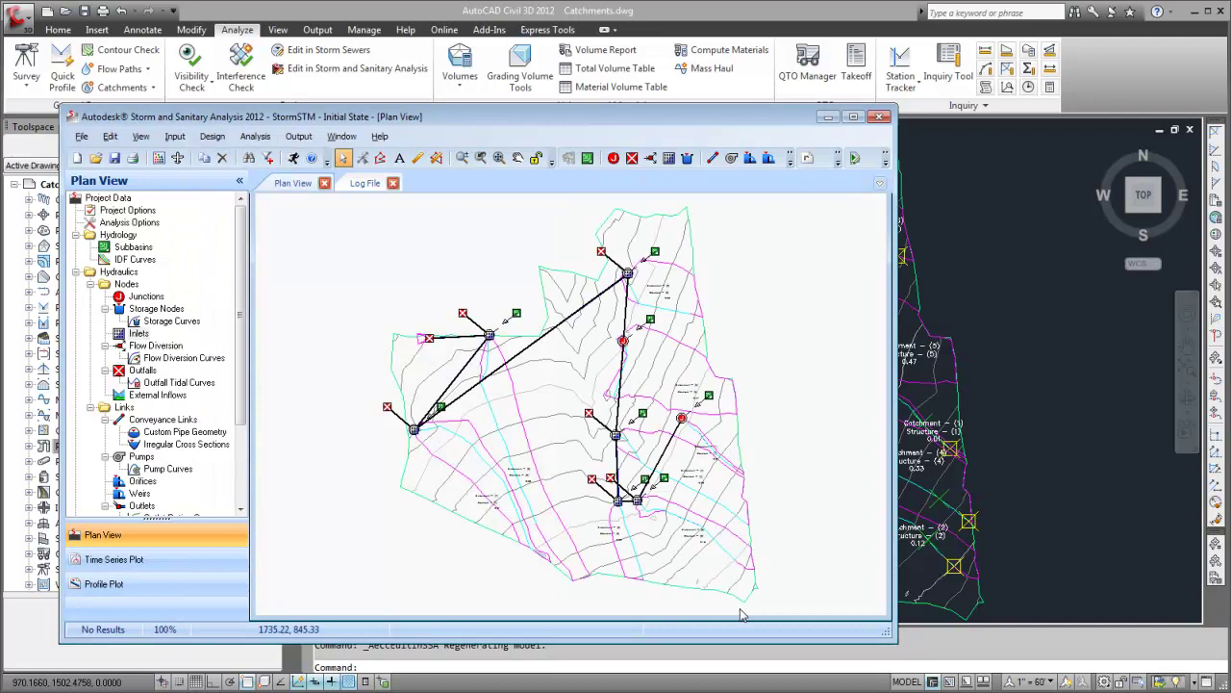